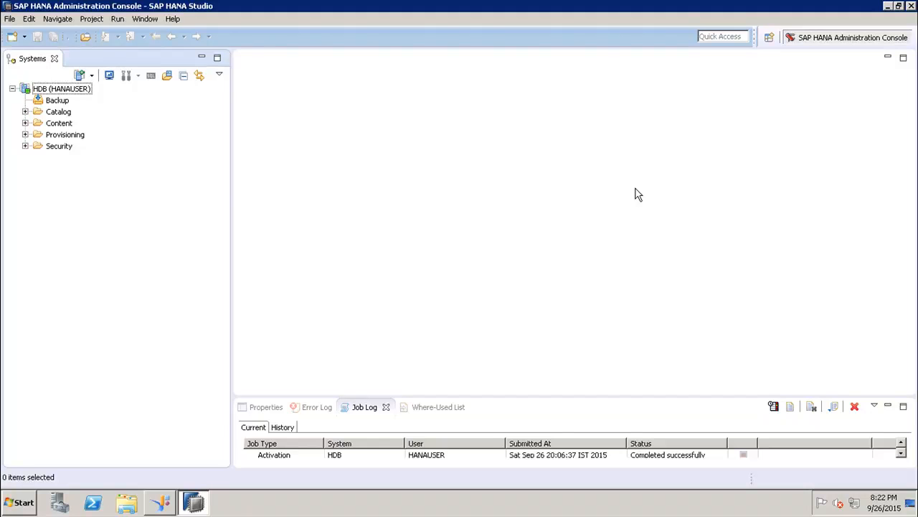
# - Start a new role under the HDB system's Security node and name it DEMO_ROLE_1
pyautogui.click(25, 147)
pyautogui.click(70, 182)
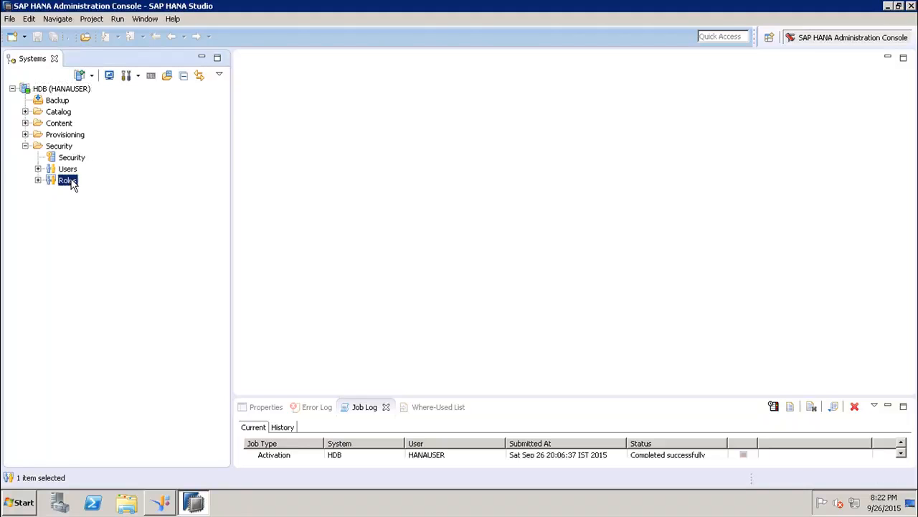
pyautogui.rightClick(73, 185)
pyautogui.click(101, 187)
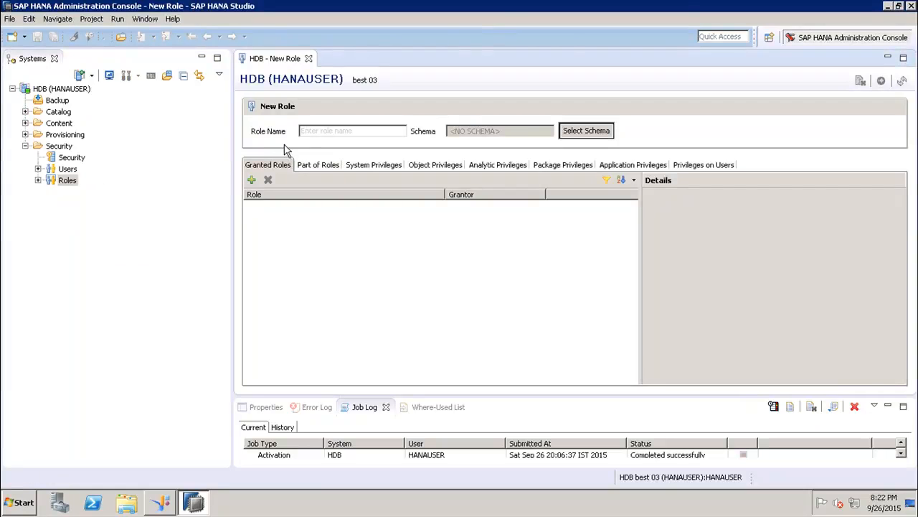
pyautogui.click(315, 131)
pyautogui.write('DEMO_ROLE_1')
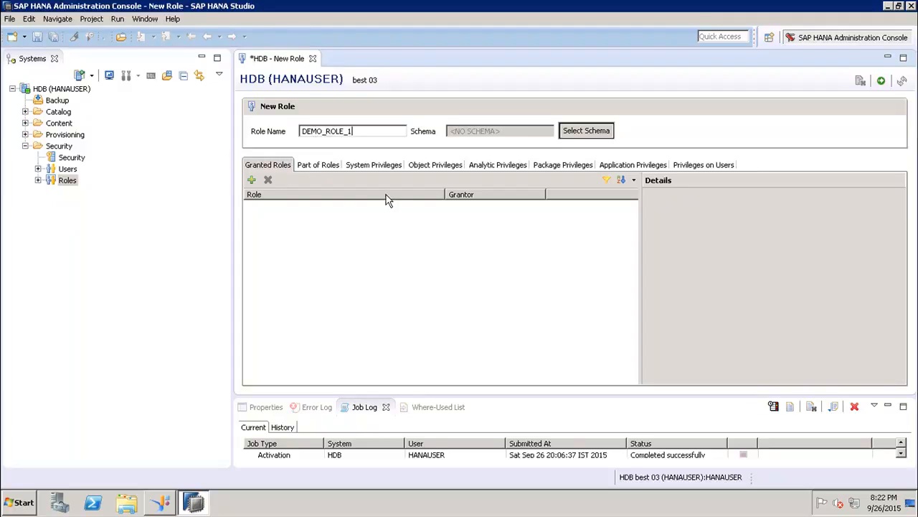
# - Examine the role's parent-role and privilege categories, including the selectable system and application privileges, without adding any
pyautogui.click(319, 165)
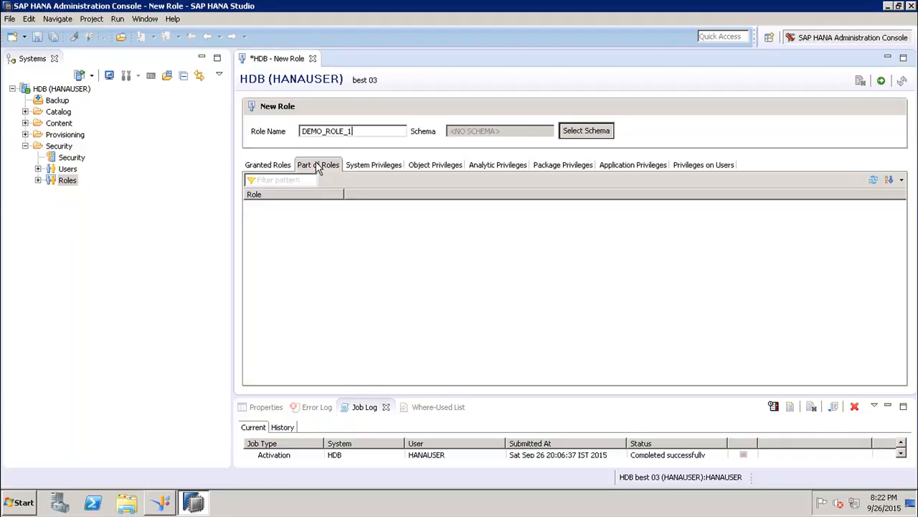
pyautogui.click(369, 166)
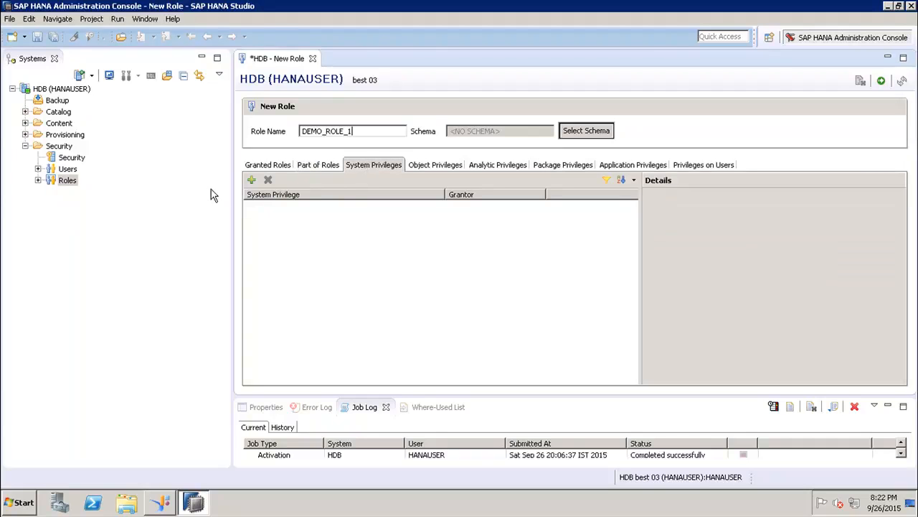
pyautogui.click(251, 180)
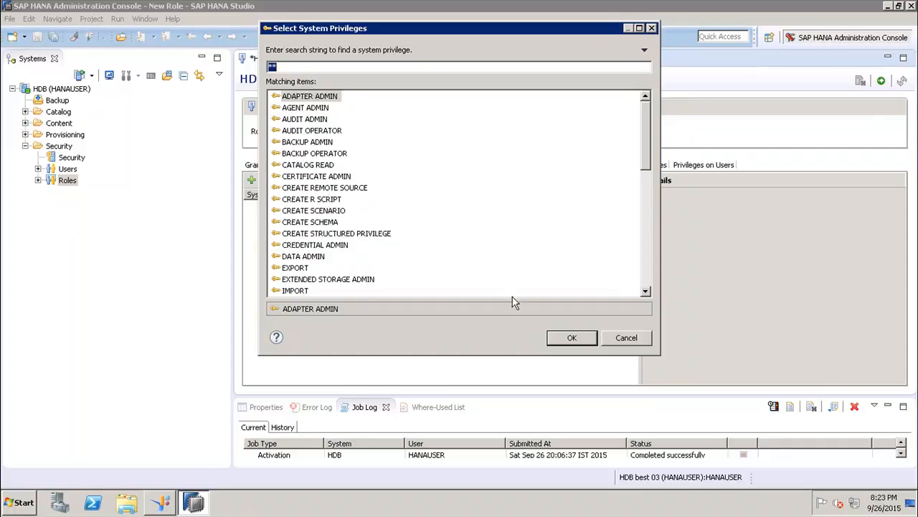
pyautogui.click(632, 341)
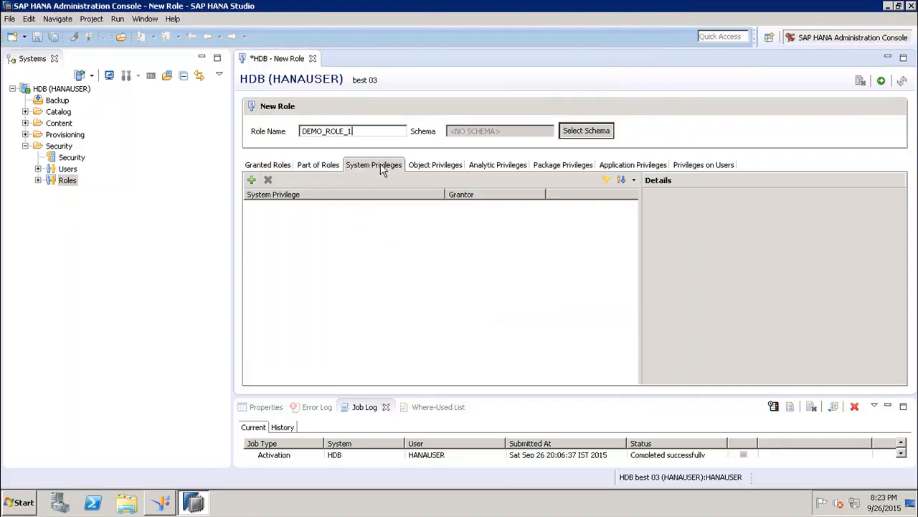
pyautogui.click(427, 164)
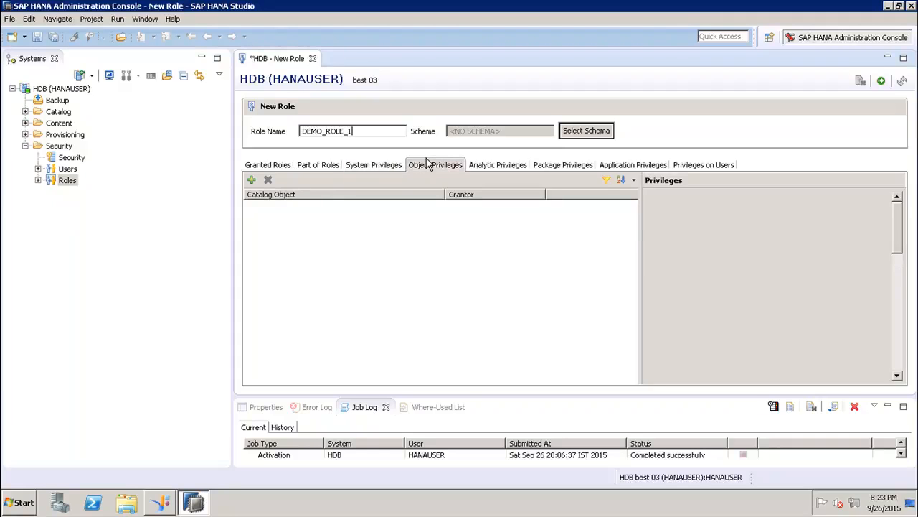
pyautogui.click(495, 167)
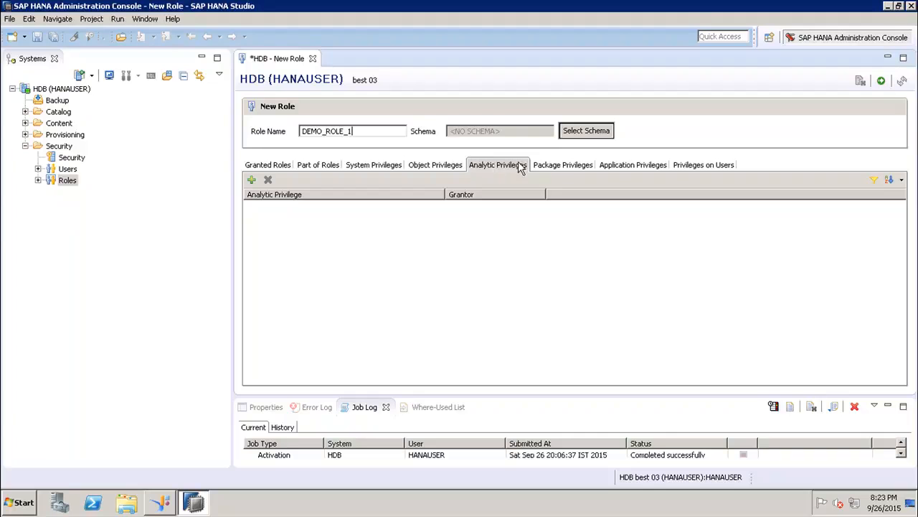
pyautogui.click(564, 167)
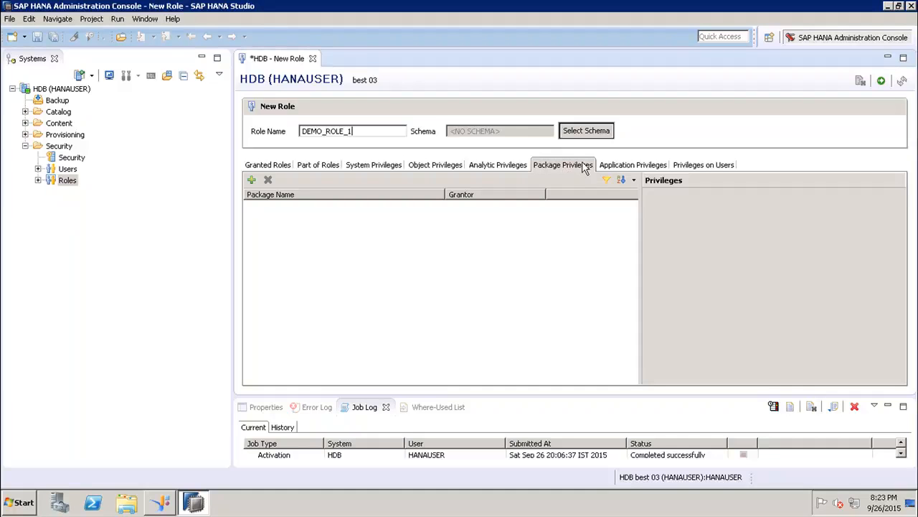
pyautogui.click(628, 166)
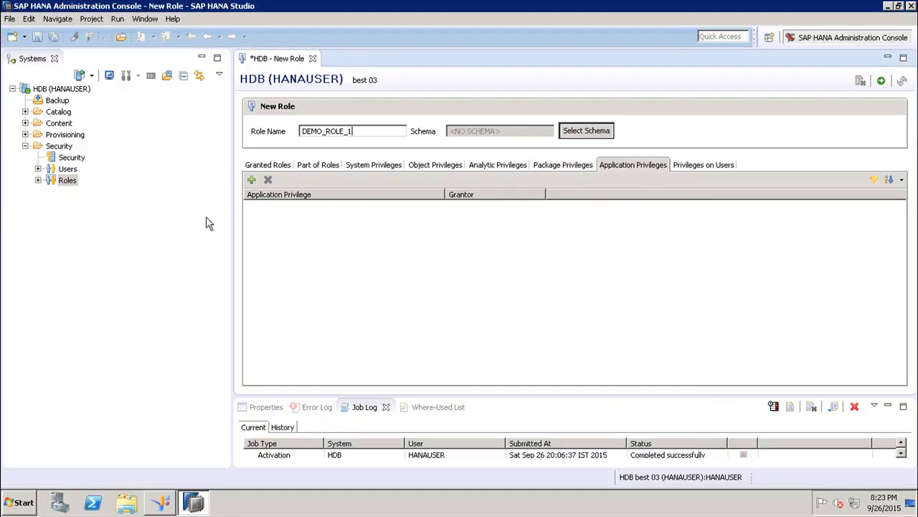
pyautogui.click(251, 180)
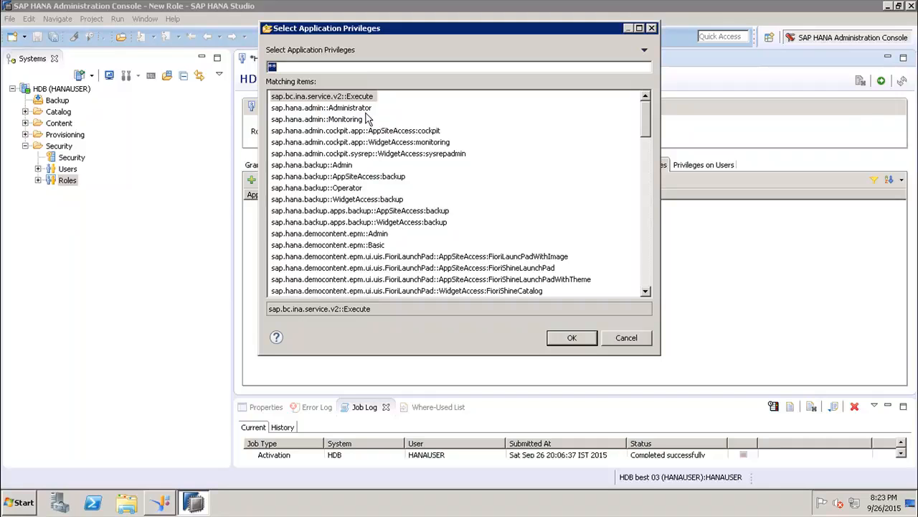
pyautogui.click(626, 338)
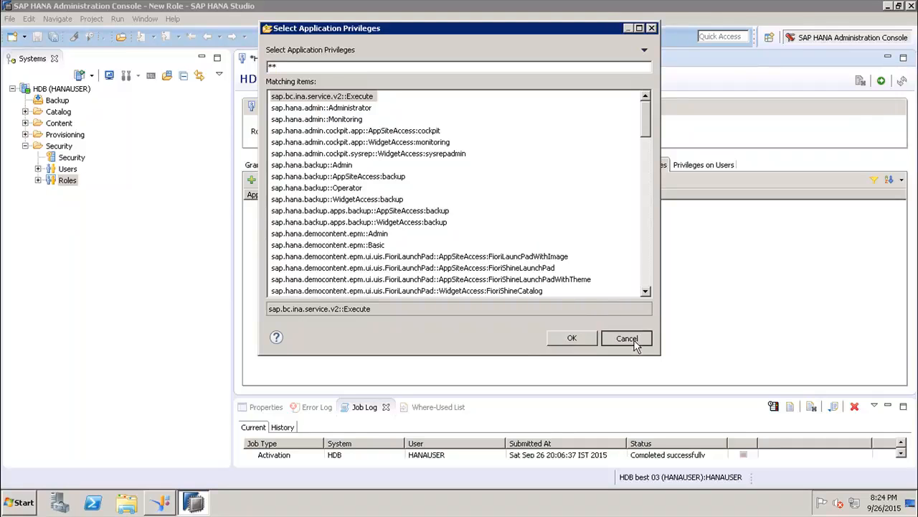
pyautogui.click(701, 167)
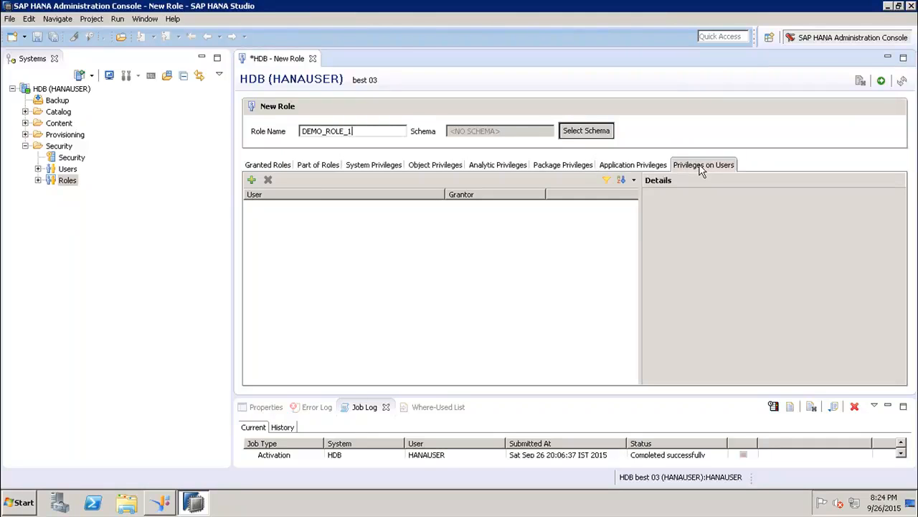
# - Add the EFASHION and 5PRA schemas to the role's object privileges
pyautogui.click(423, 167)
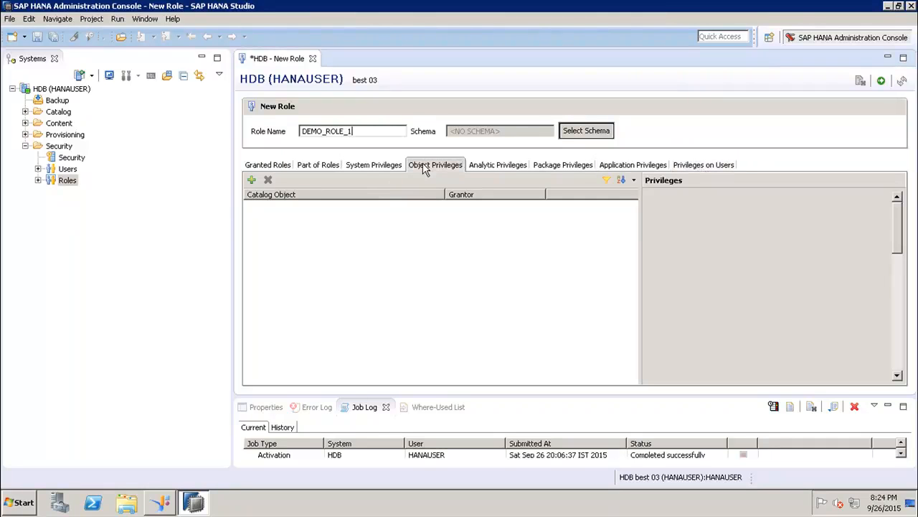
pyautogui.click(251, 180)
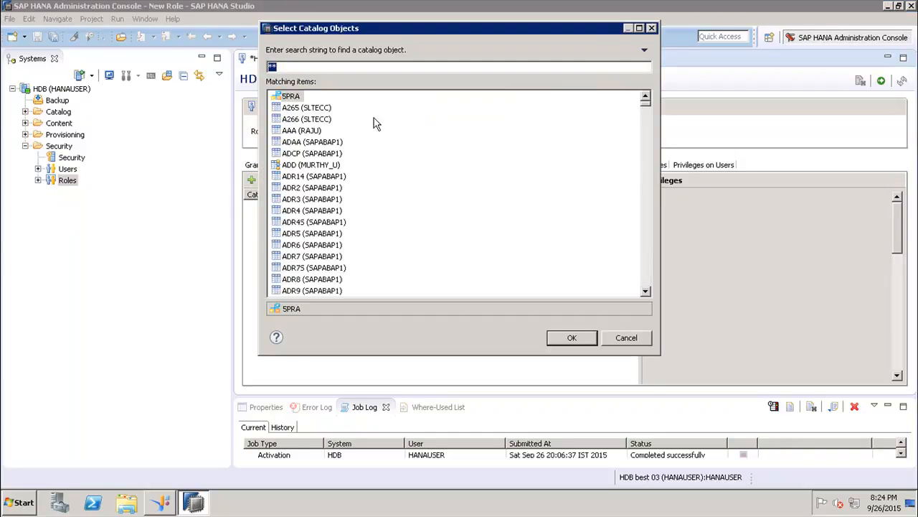
pyautogui.write('efashion')
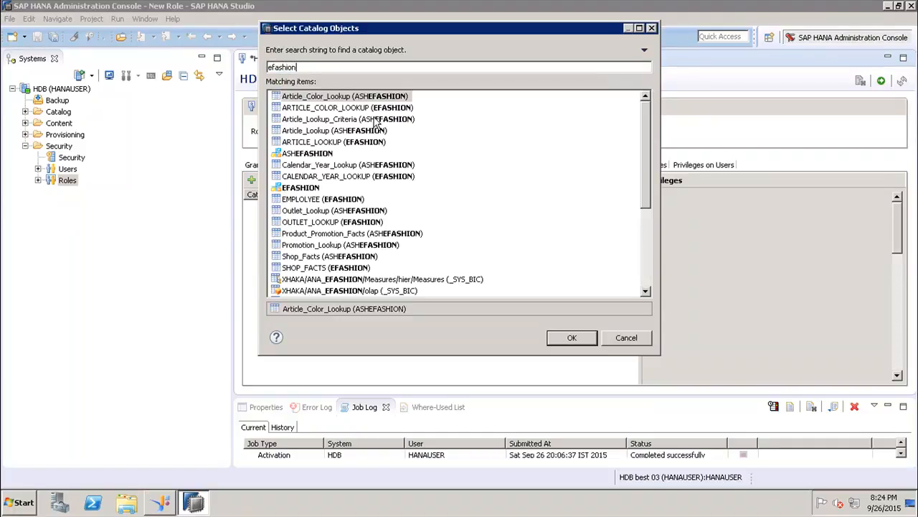
pyautogui.doubleClick(311, 188)
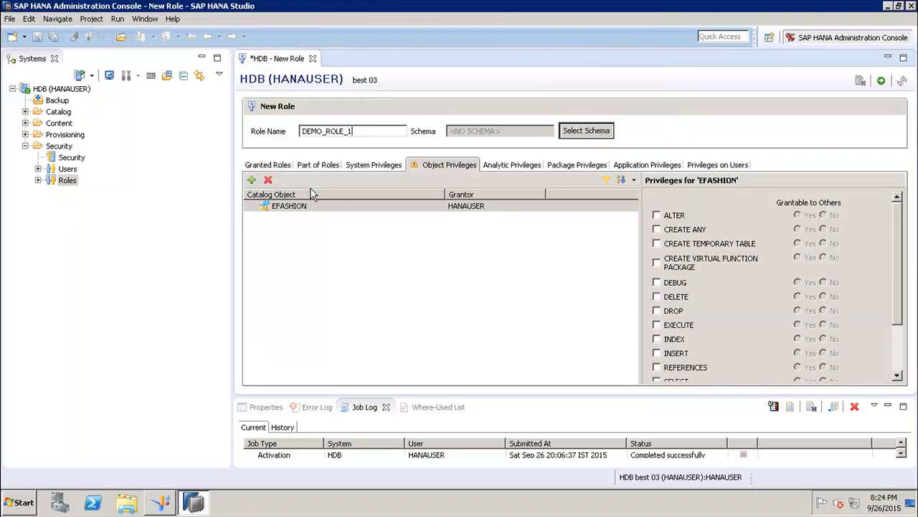
pyautogui.click(251, 180)
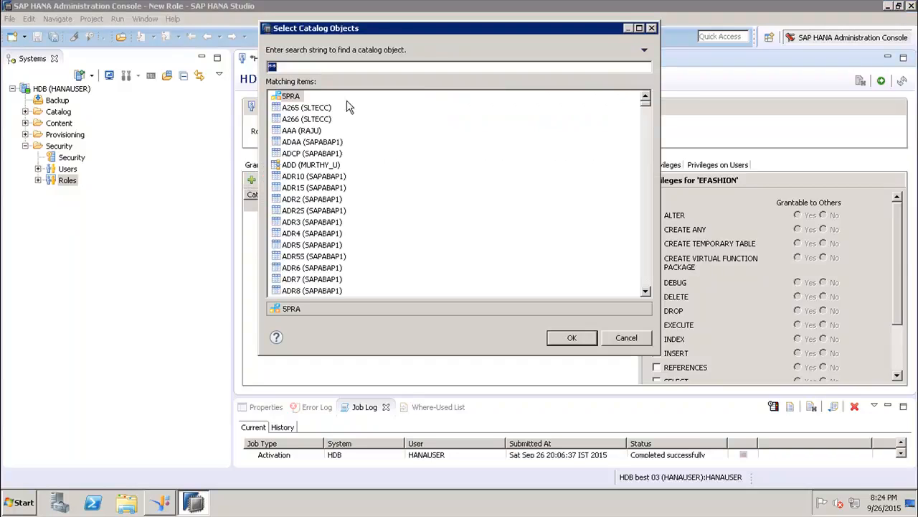
pyautogui.doubleClick(296, 98)
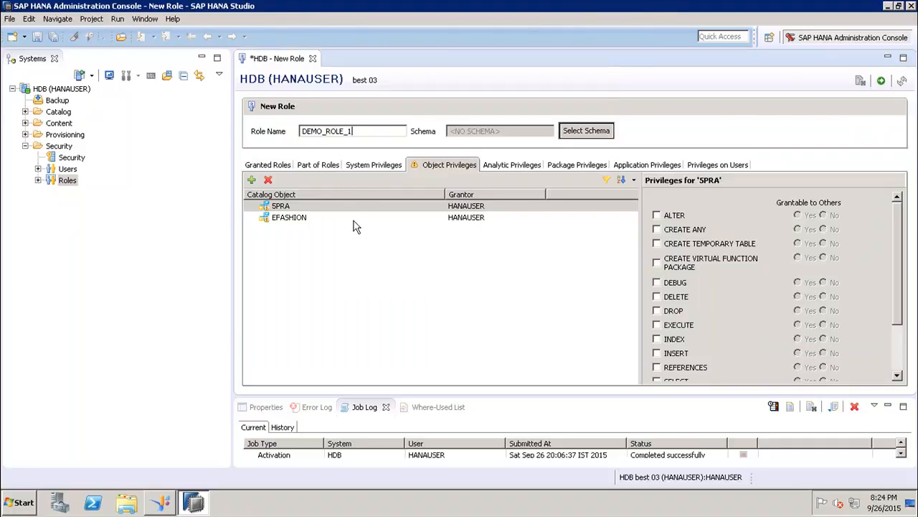
# - Grant the role ALTER, CREATE ANY, DELETE, DROP and EXECUTE privileges on the 5PRA schema
pyautogui.click(656, 215)
pyautogui.click(657, 296)
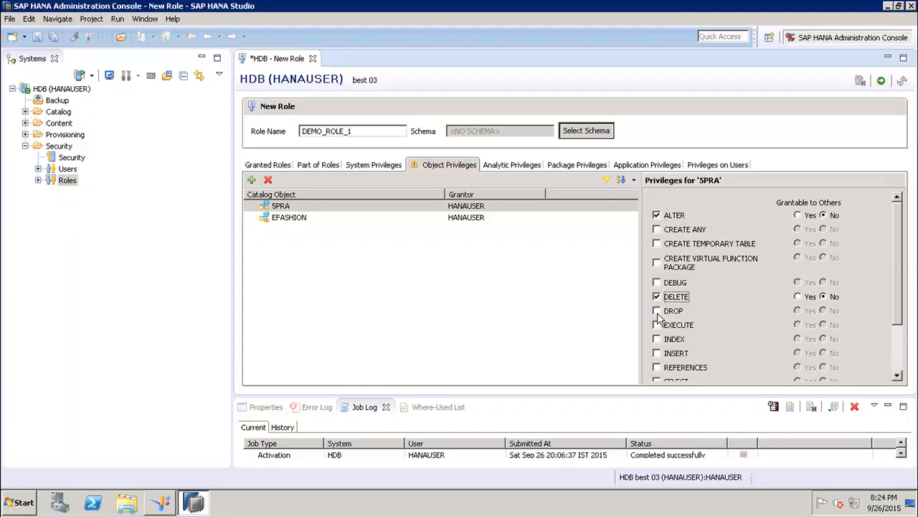
pyautogui.click(657, 312)
pyautogui.click(657, 230)
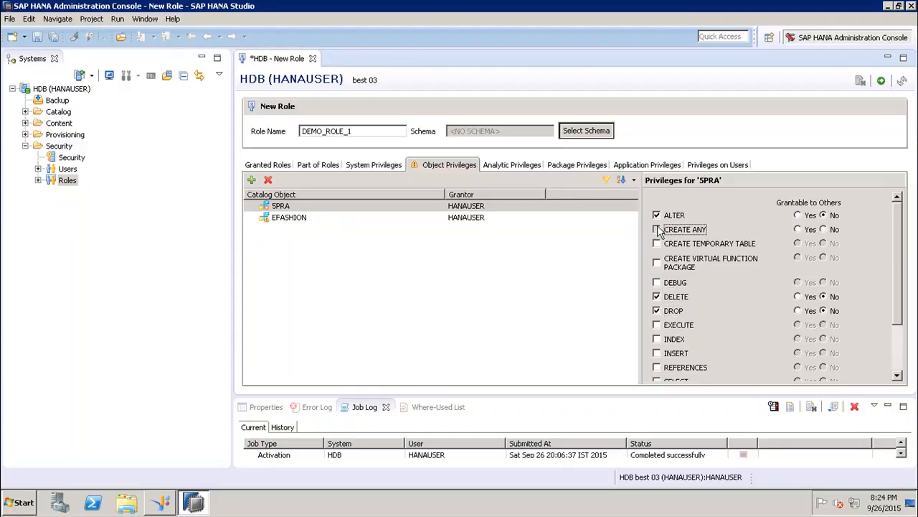
pyautogui.click(657, 325)
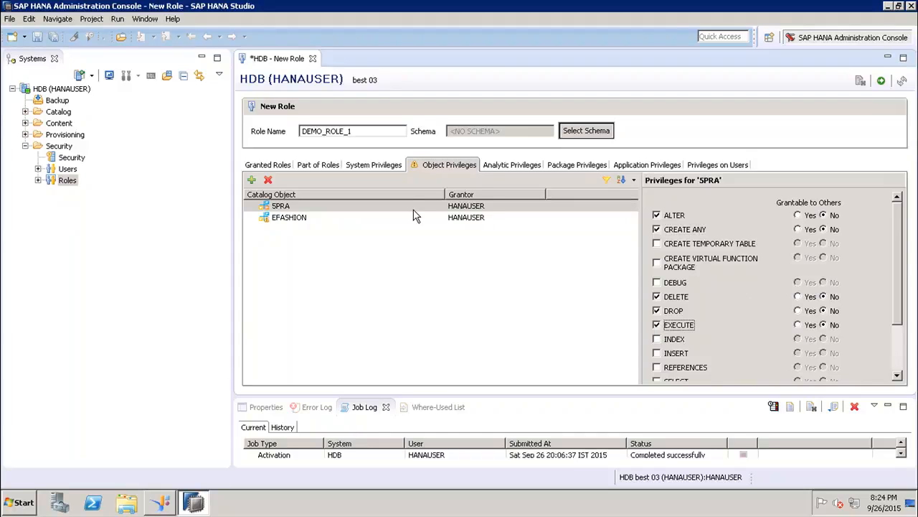
# - Grant ALTER, CREATE ANY, DELETE, DROP and EXECUTE on the EFASHION schema, and deploy the role
pyautogui.click(338, 219)
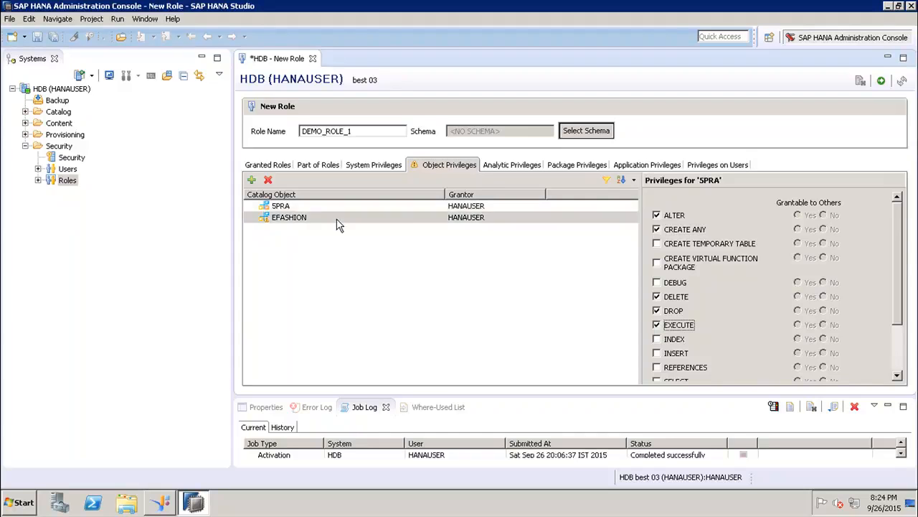
pyautogui.click(656, 215)
pyautogui.click(657, 229)
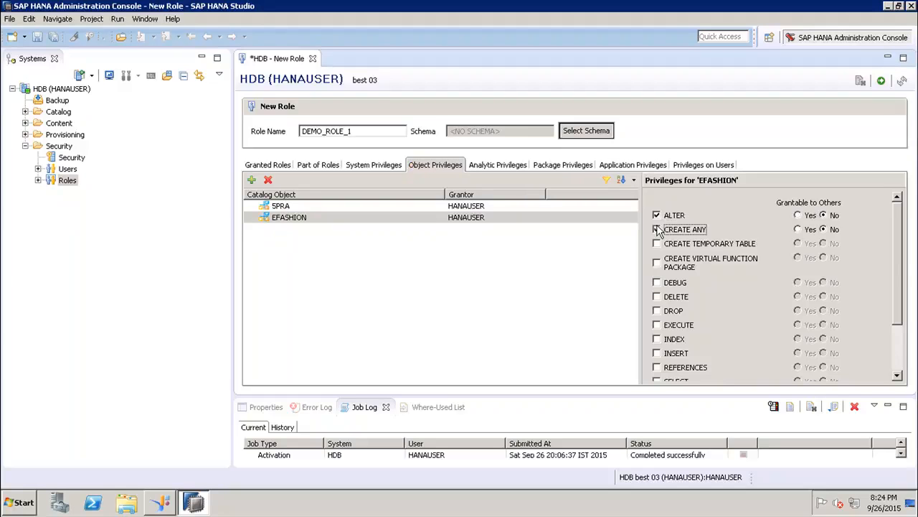
pyautogui.click(657, 296)
pyautogui.click(657, 311)
pyautogui.click(658, 325)
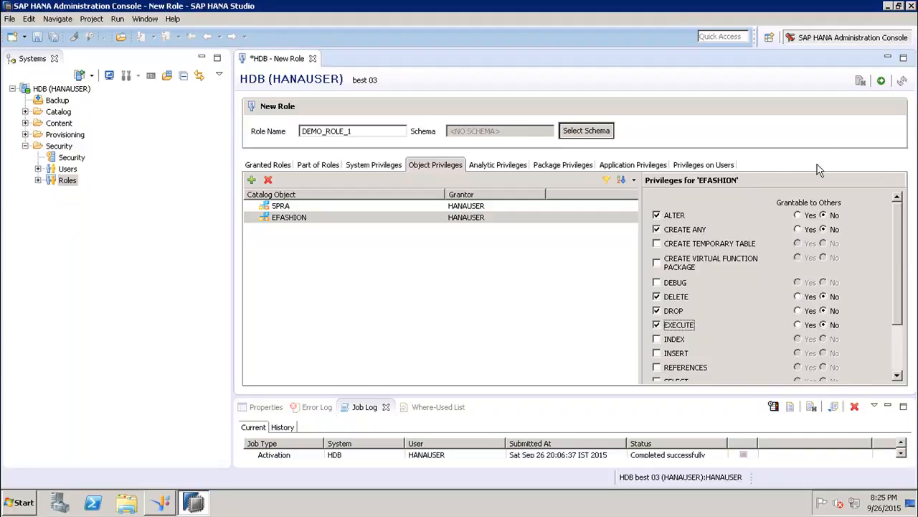
pyautogui.click(882, 83)
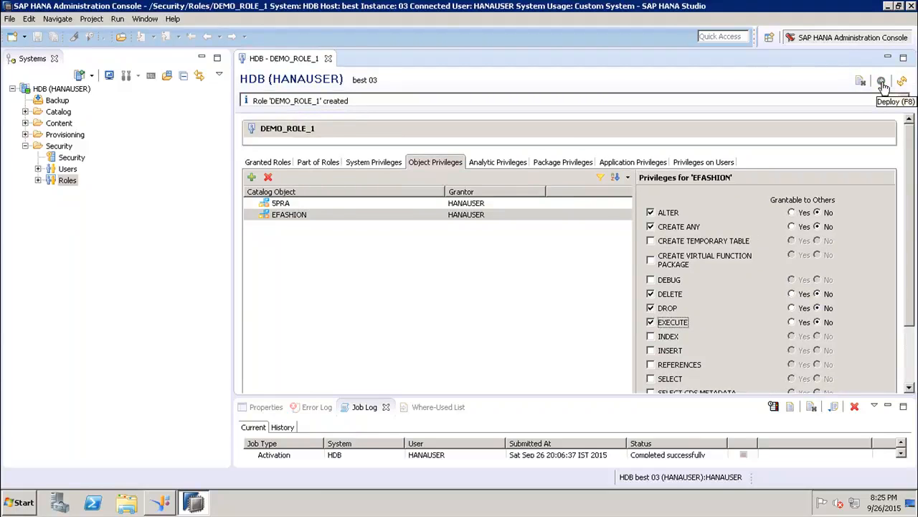
# - Start a new user in the HDB system's Security node and grant it the DEMO_ROLE_1 role
pyautogui.click(67, 170)
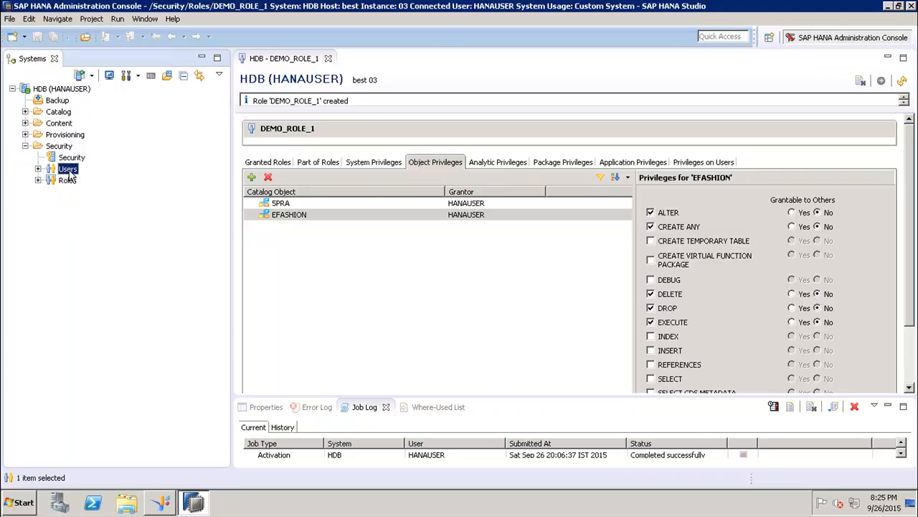
pyautogui.rightClick(70, 175)
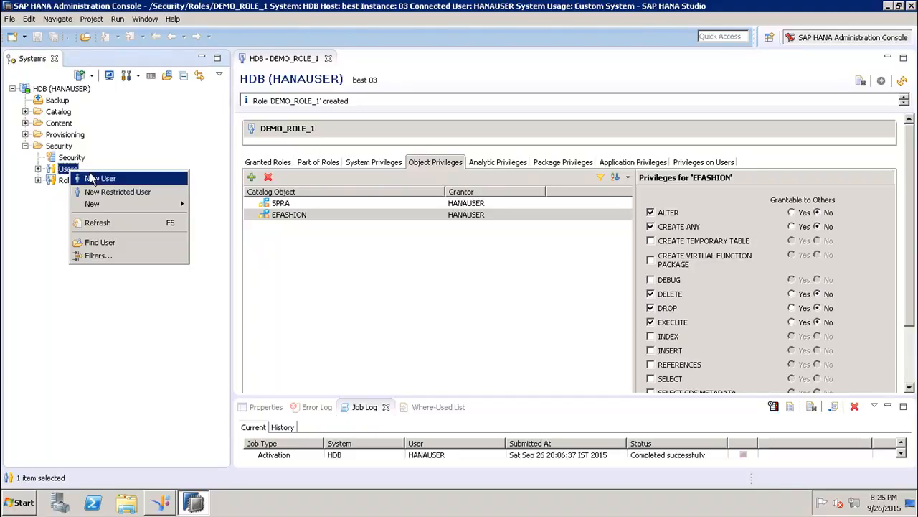
pyautogui.click(89, 178)
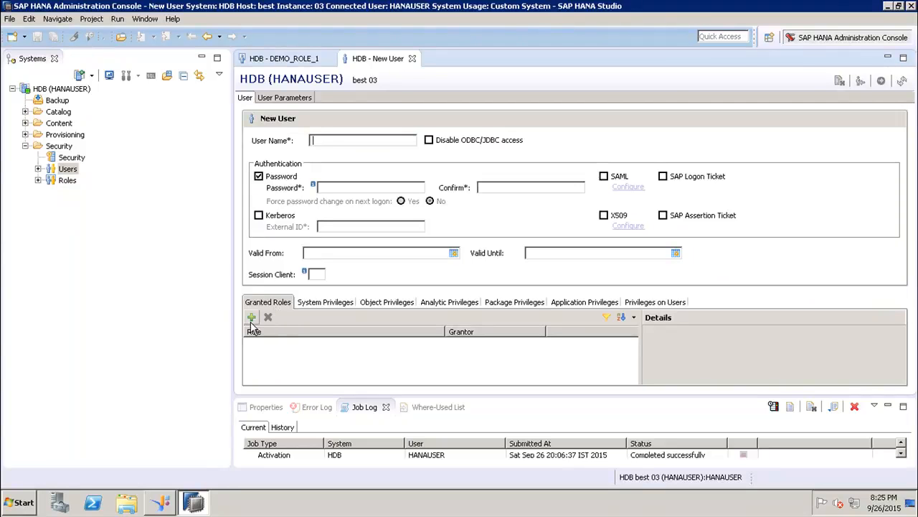
pyautogui.click(251, 321)
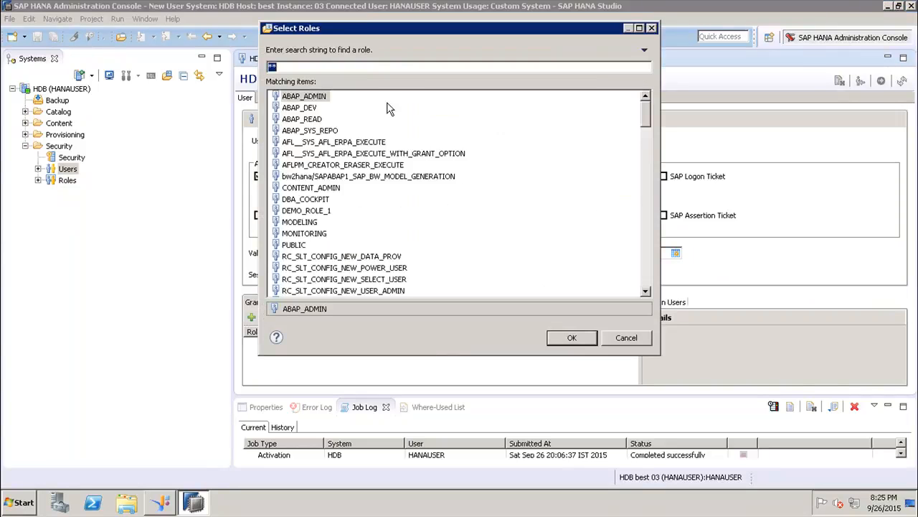
pyautogui.write('demo')
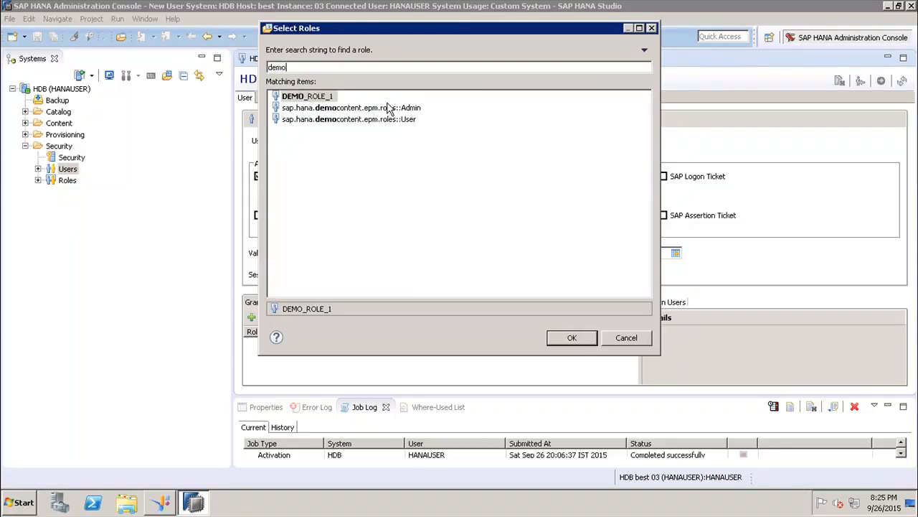
pyautogui.click(320, 96)
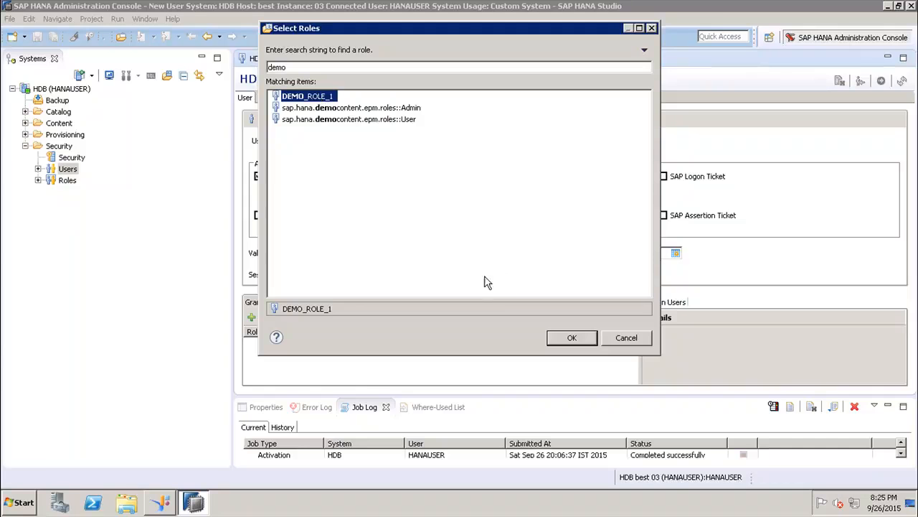
pyautogui.click(571, 338)
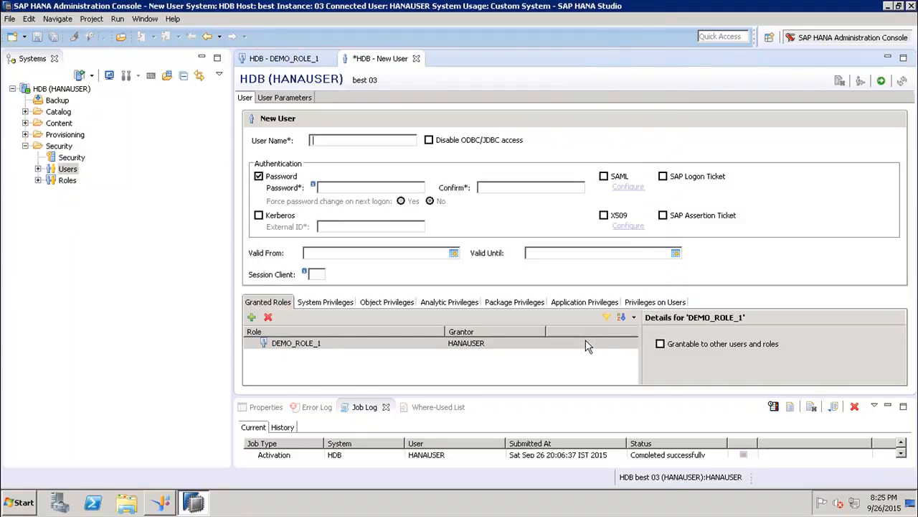